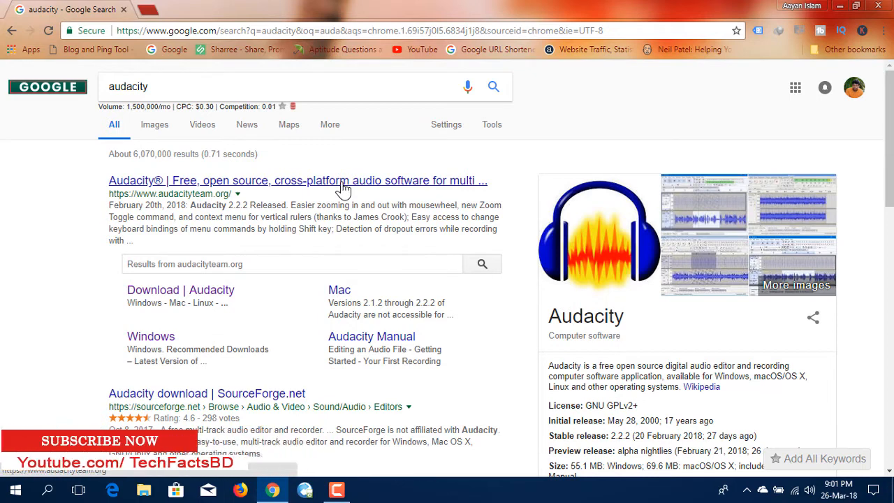
# Open the official Audacity website from the search results and go to the Audacity 2.2.2 download page.
pyautogui.click(343, 183)
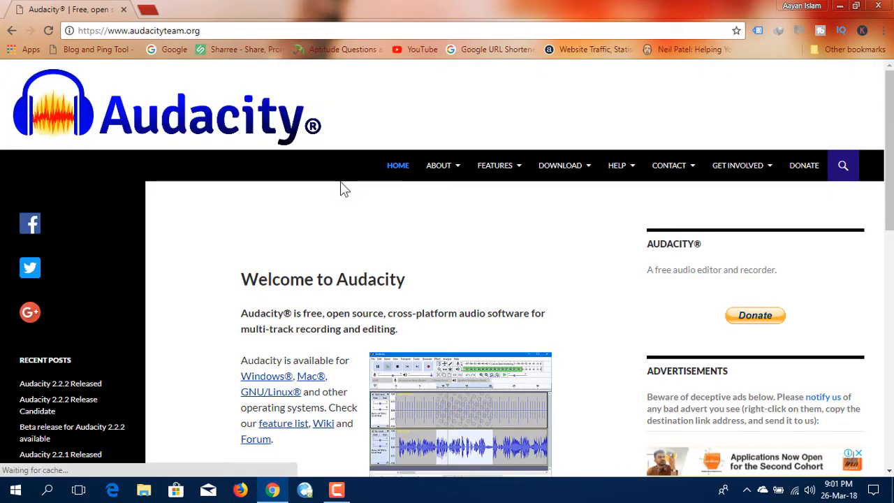
pyautogui.scroll(-3, 348, 194)
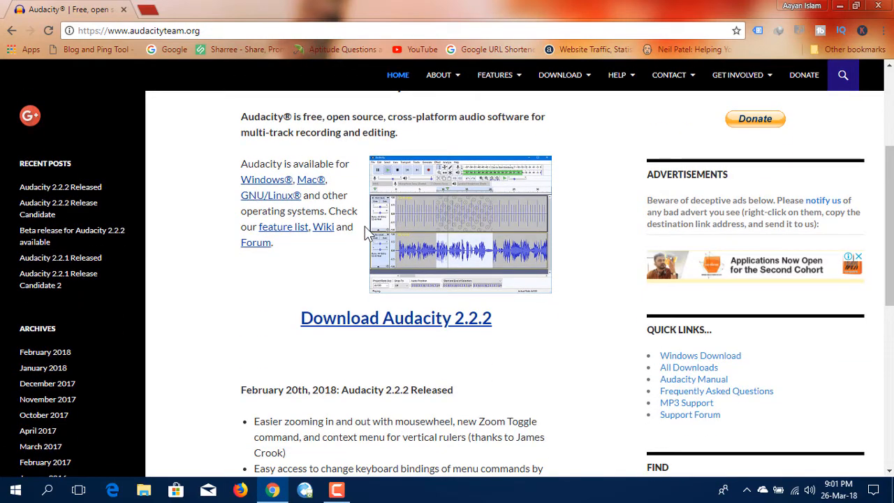
pyautogui.scroll(-2, 342, 210)
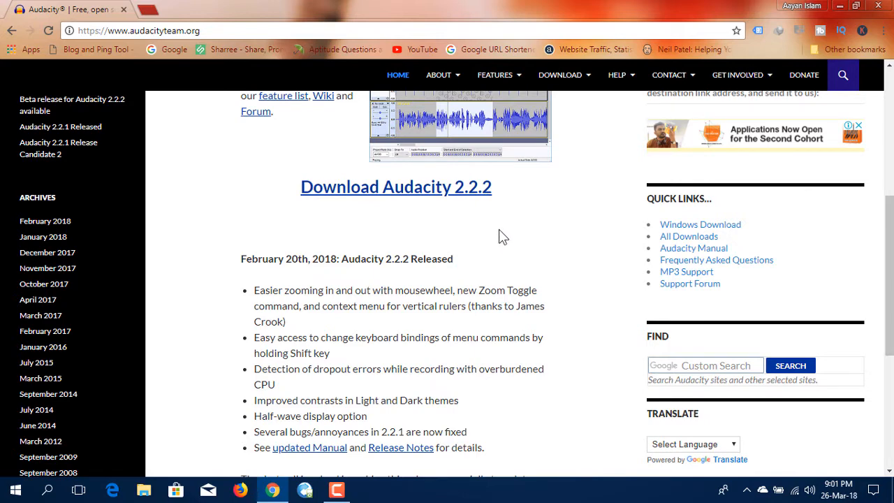
pyautogui.click(416, 189)
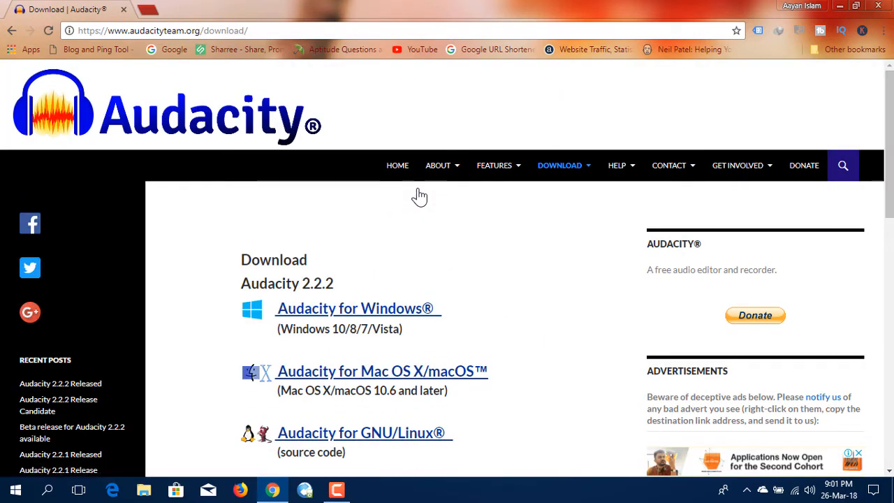
# Review the platform downloads for Audacity 2.2.2 and open the Audacity for Windows download page.
pyautogui.scroll(-2, 535, 227)
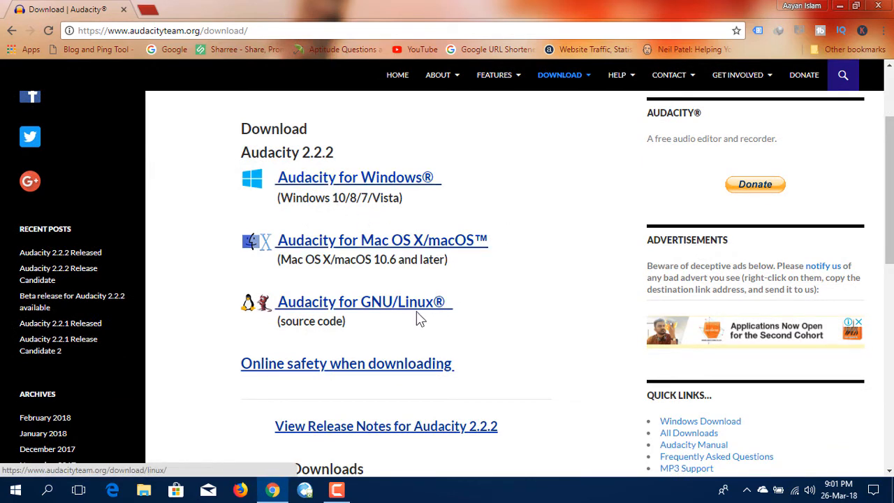
pyautogui.scroll(-2, 506, 299)
pyautogui.scroll(-2, 510, 298)
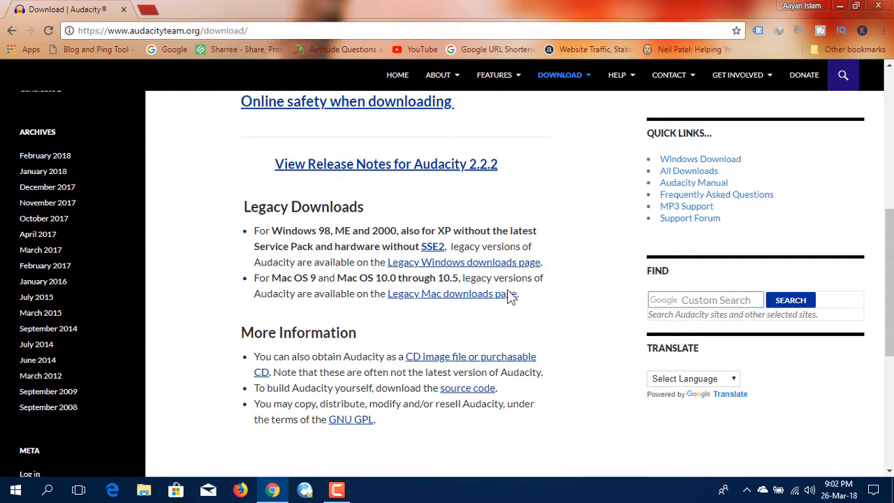
pyautogui.scroll(2, 511, 297)
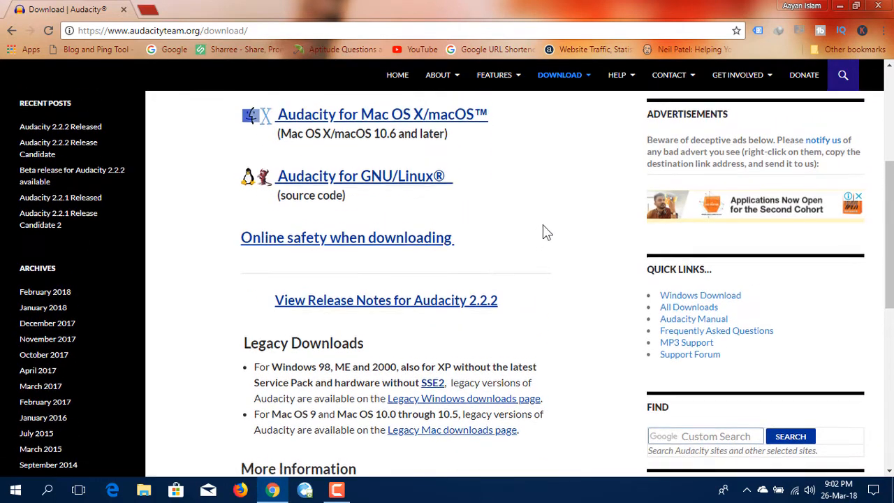
pyautogui.scroll(2, 547, 233)
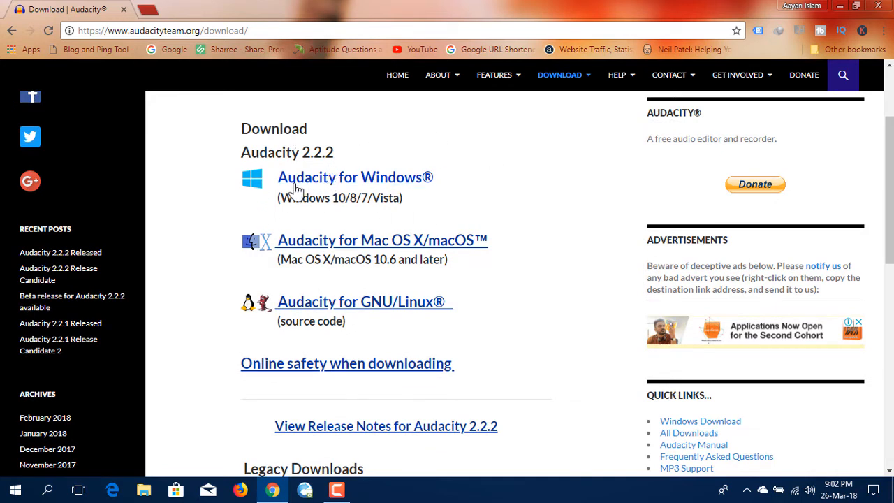
pyautogui.click(396, 181)
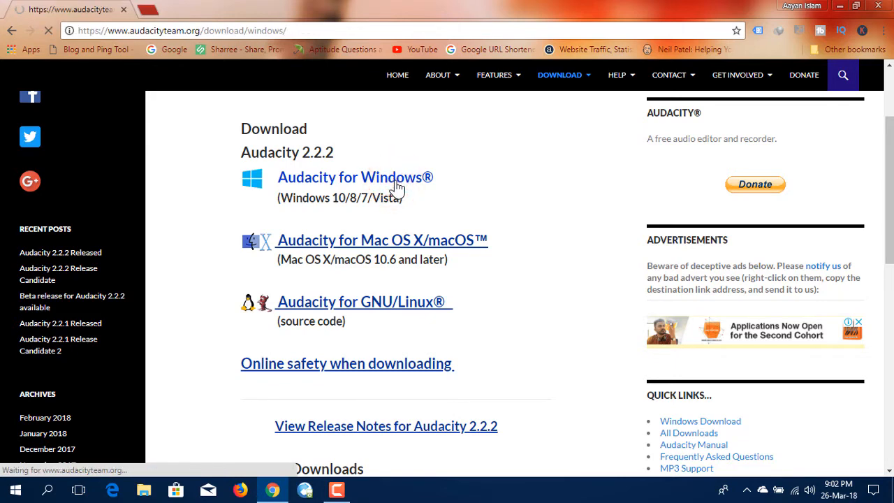
# Start downloading the Audacity 2.2.2 installer for Windows, and pause and cancel that download.
pyautogui.scroll(-3, 412, 243)
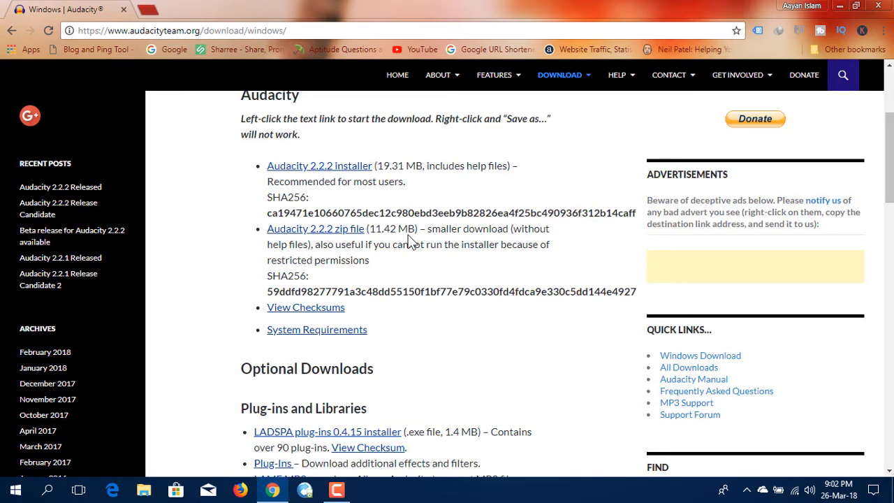
pyautogui.scroll(1, 413, 242)
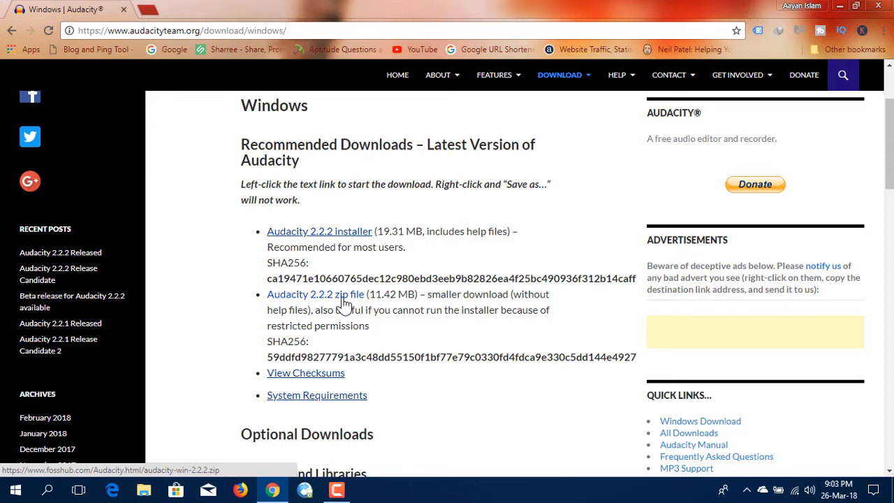
pyautogui.click(343, 233)
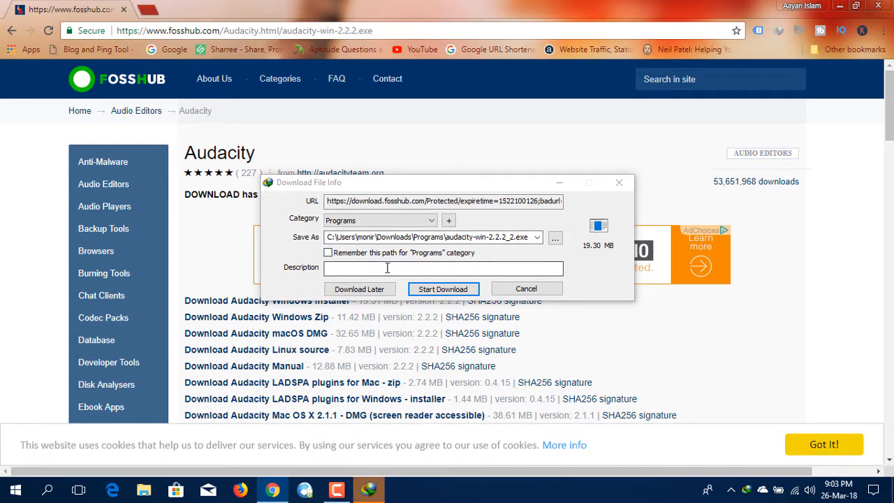
pyautogui.click(433, 296)
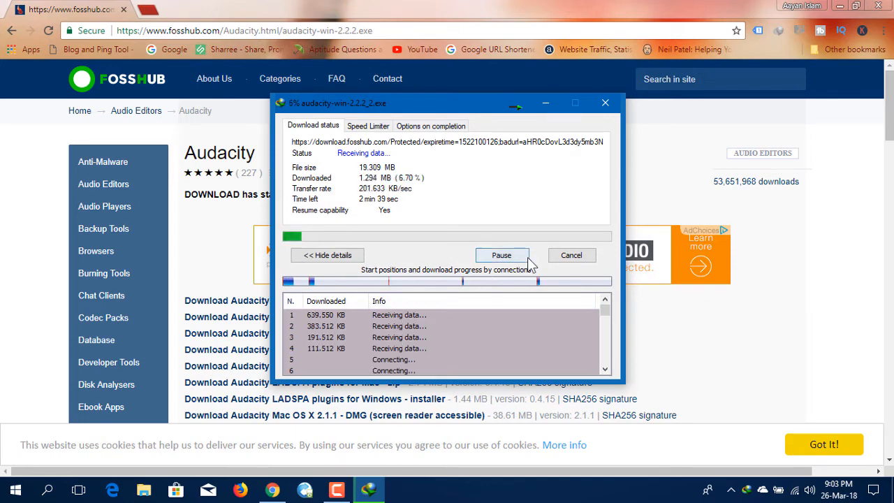
pyautogui.click(509, 256)
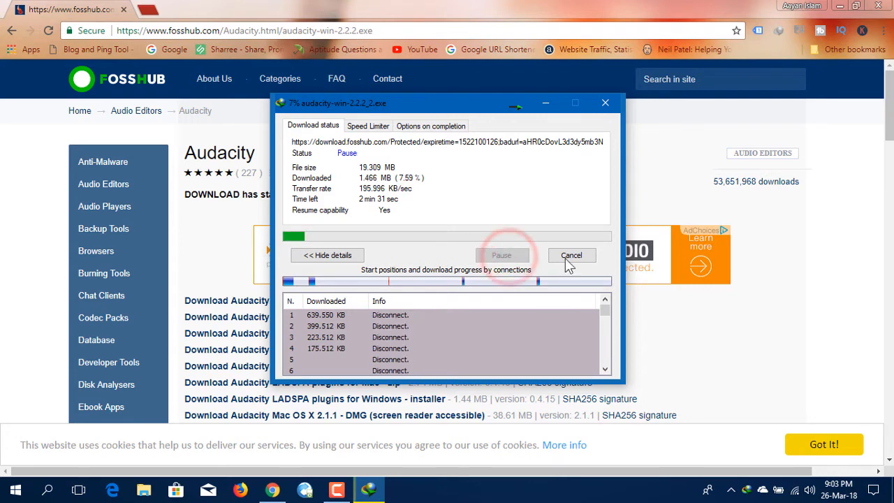
pyautogui.click(569, 255)
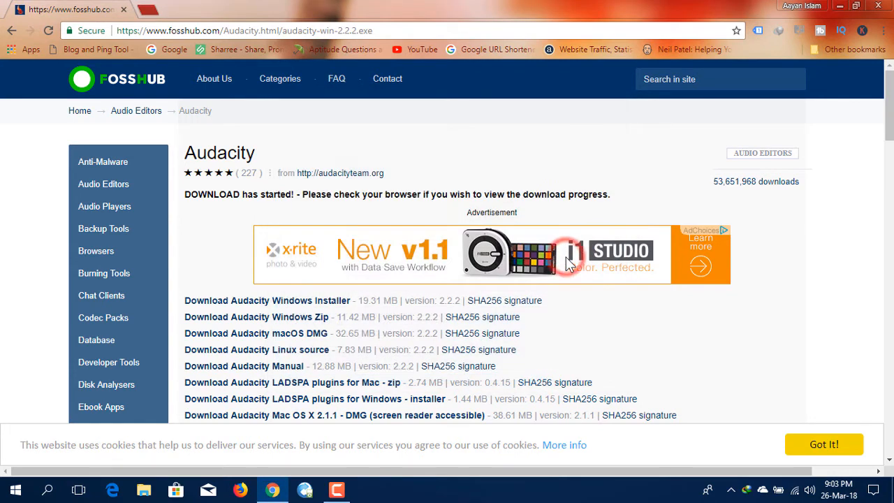
# Close the browser and run audacity-win-2.2.2.exe from the Programs folder inside Downloads.
pyautogui.click(878, 6)
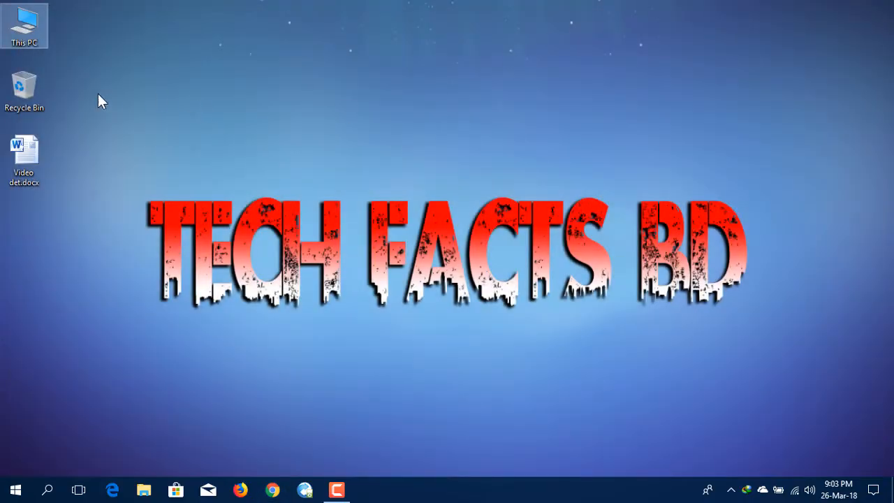
pyautogui.doubleClick(25, 40)
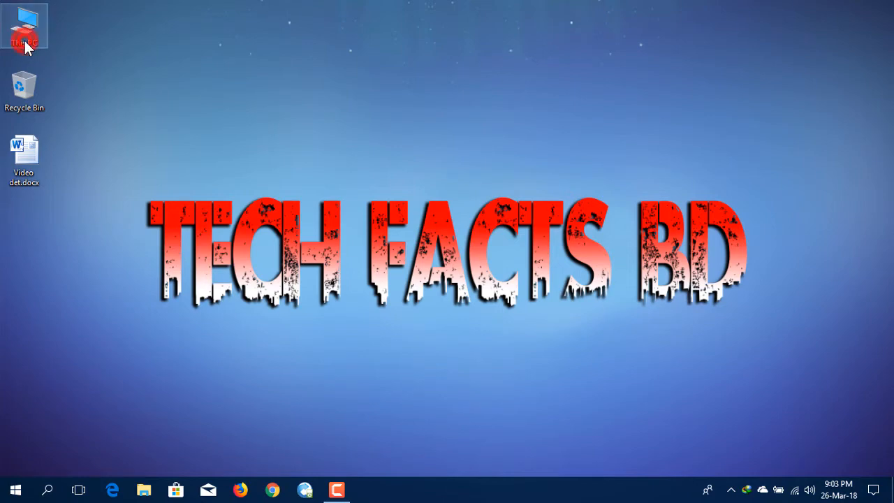
pyautogui.click(75, 187)
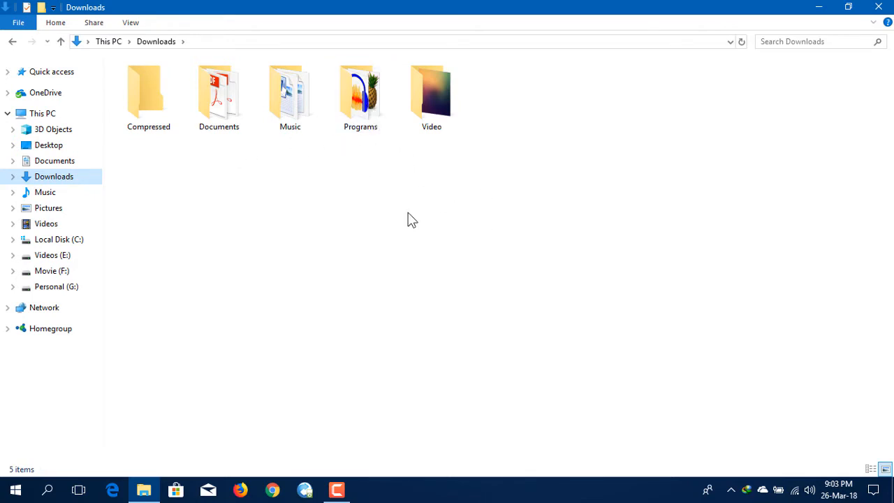
pyautogui.doubleClick(352, 109)
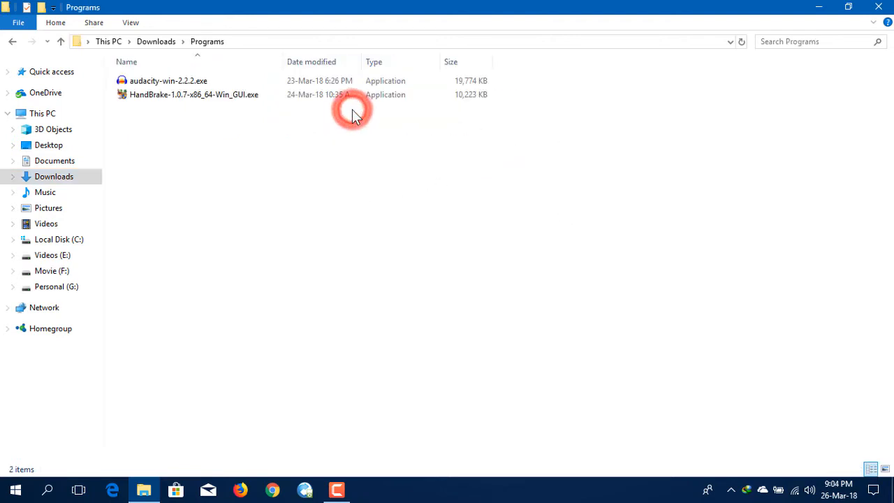
pyautogui.doubleClick(210, 82)
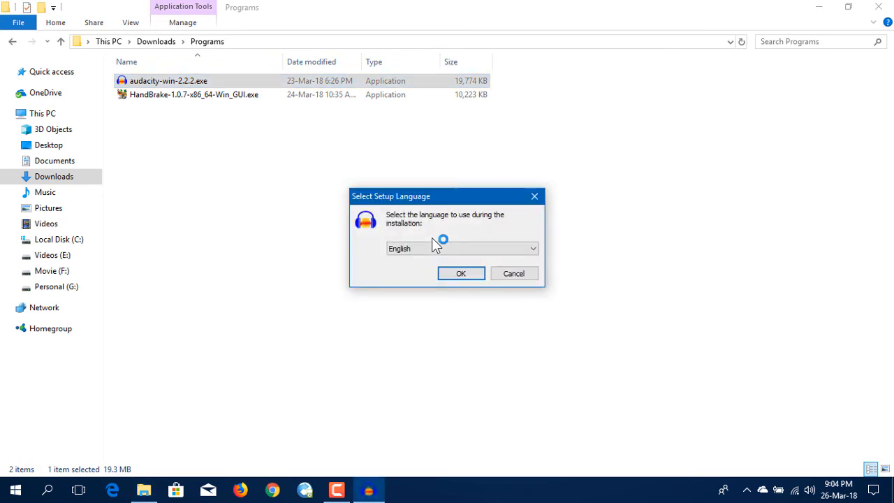
# Minimize the folder window and confirm English as the setup language for the Audacity installer.
pyautogui.click(824, 10)
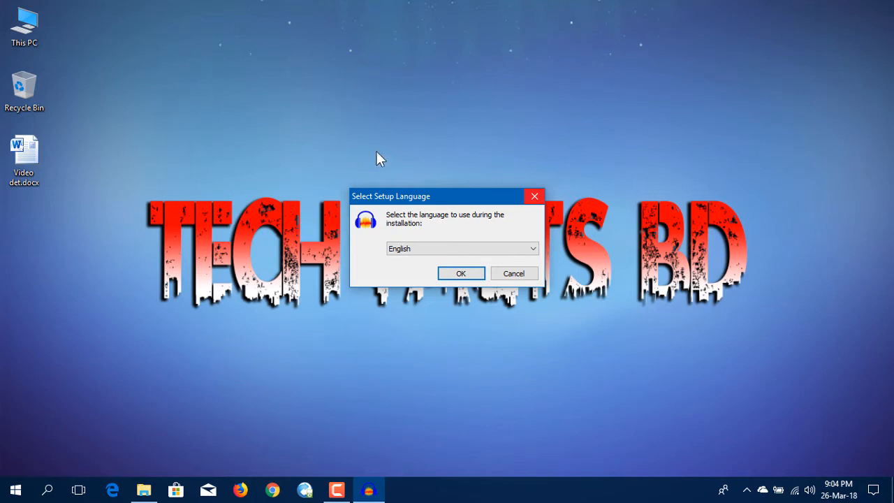
pyautogui.click(434, 246)
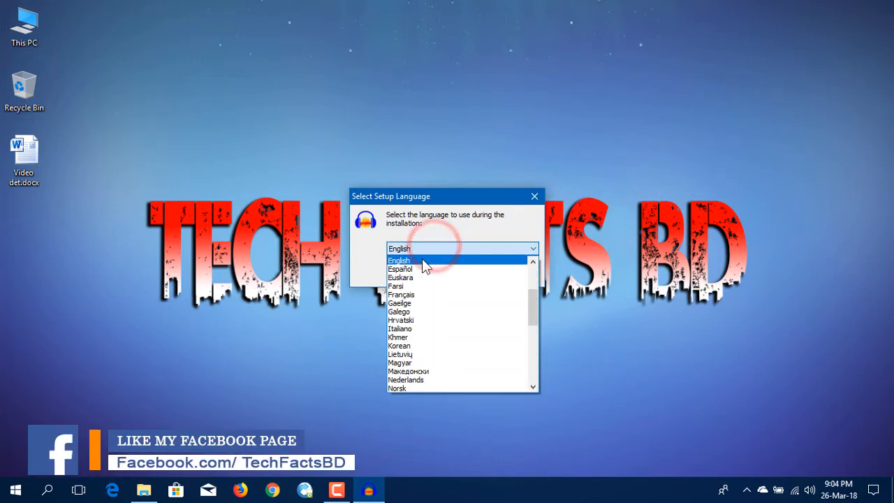
pyautogui.click(422, 260)
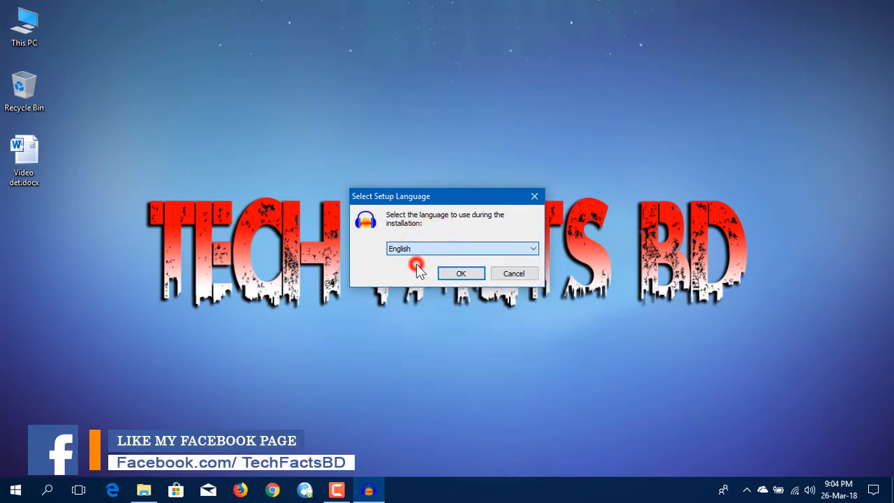
pyautogui.click(461, 273)
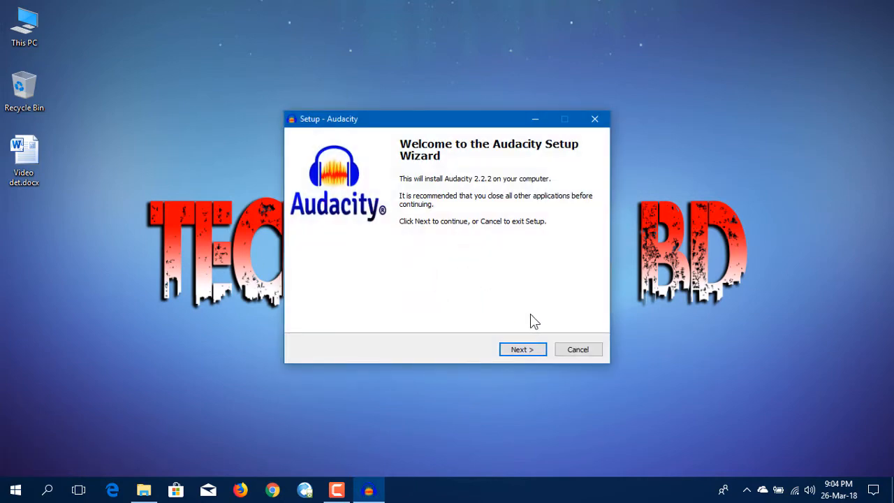
# Install Audacity in C:\Program Files (x86)\Audacity with a desktop shortcut, and finish the setup wizard to launch the program.
pyautogui.click(519, 350)
pyautogui.click(518, 349)
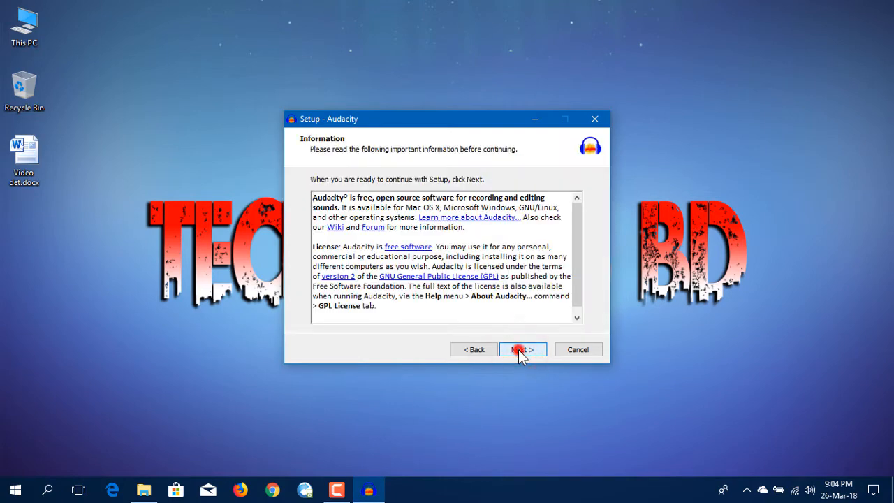
pyautogui.click(518, 349)
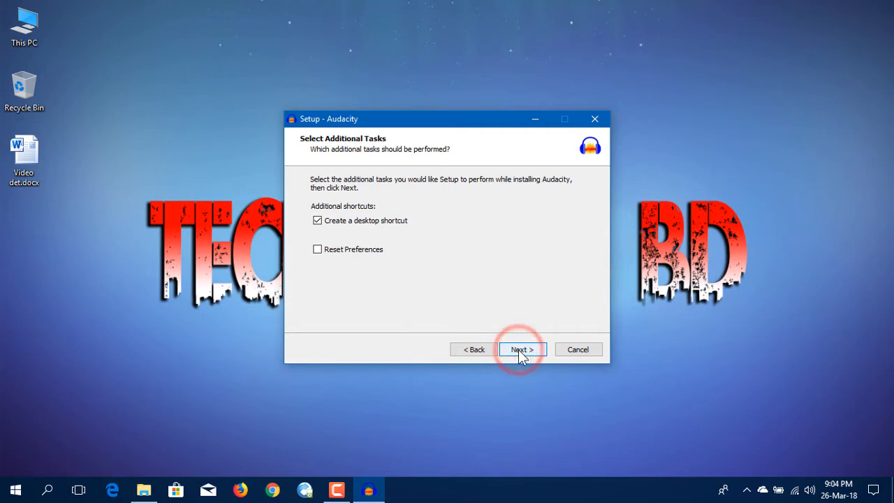
pyautogui.click(521, 352)
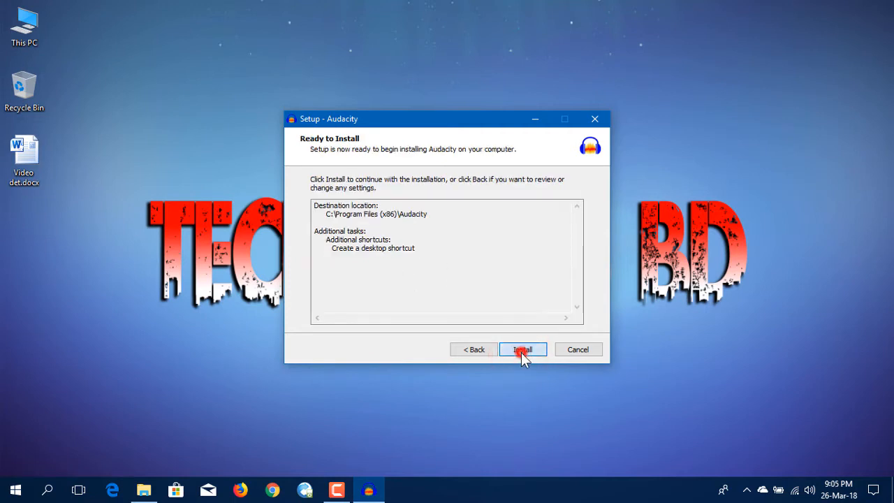
pyautogui.click(522, 350)
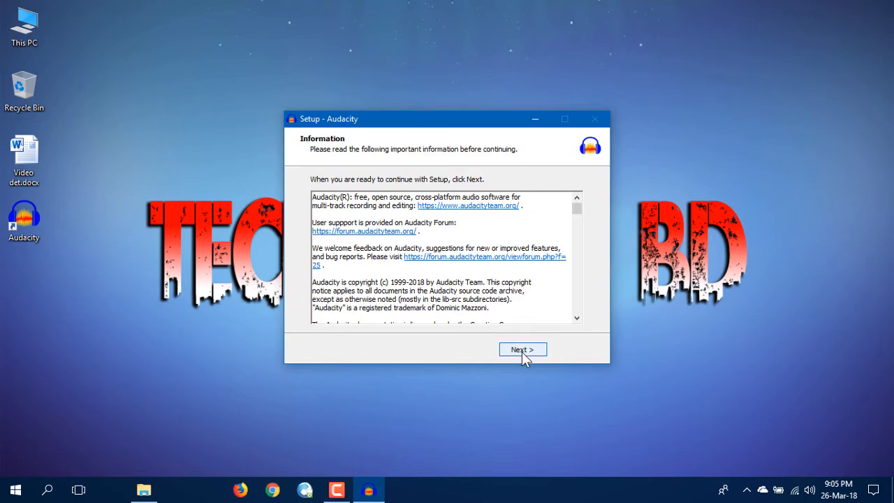
pyautogui.click(522, 350)
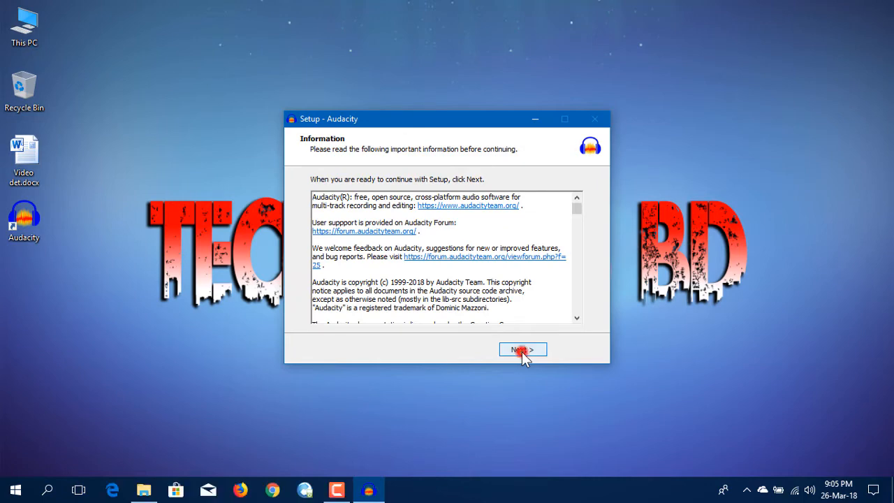
pyautogui.click(523, 350)
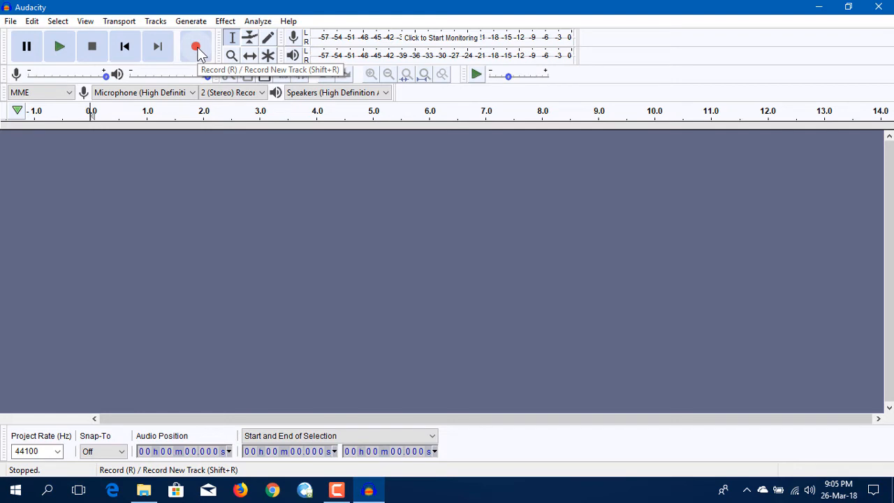
# Check the recording device and channel choices, keeping the microphone and stereo, and record an audio track about 15.6 seconds long.
pyautogui.click(193, 93)
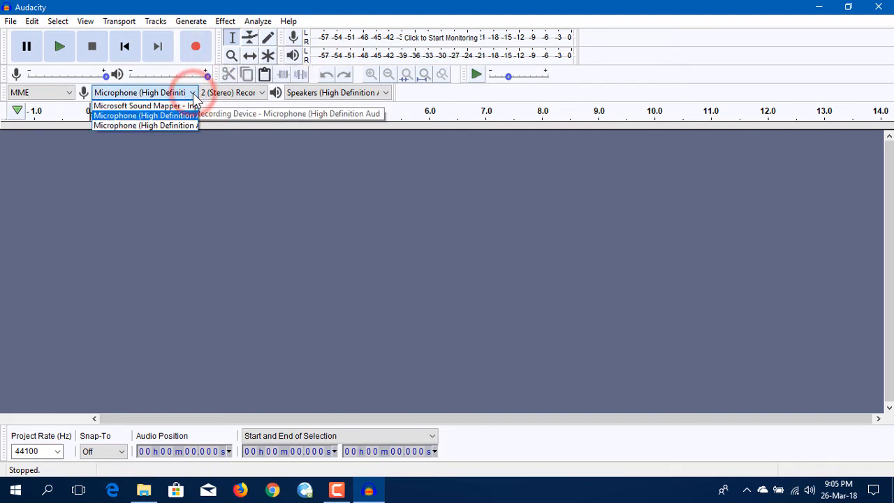
pyautogui.click(193, 94)
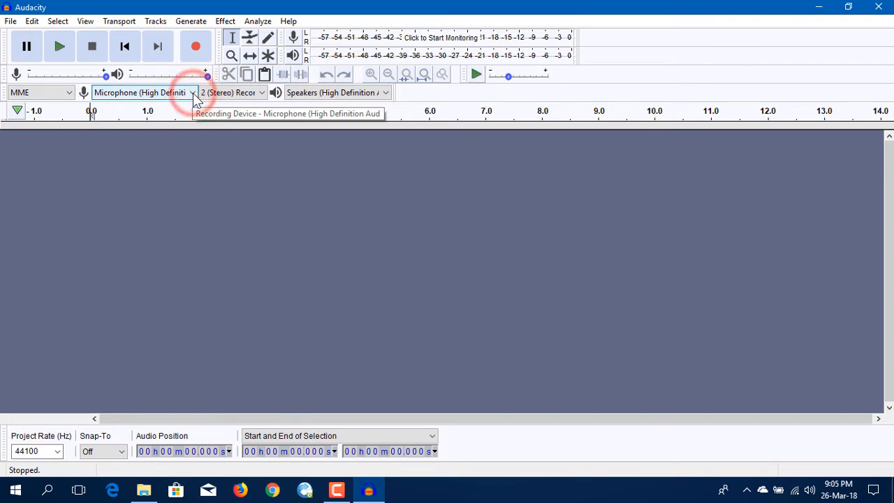
pyautogui.click(263, 94)
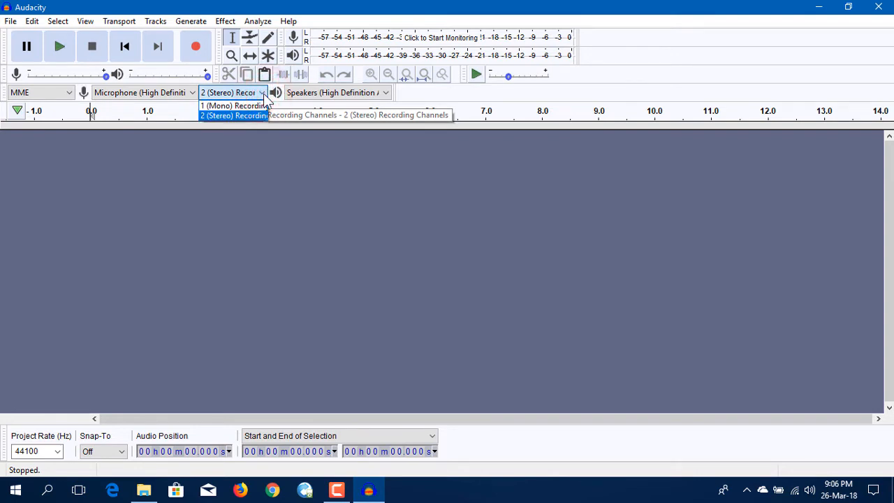
pyautogui.click(263, 95)
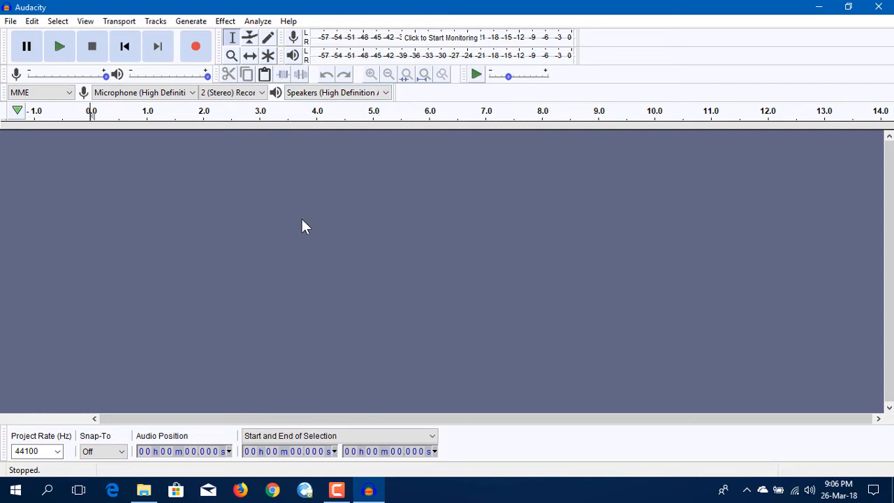
pyautogui.click(197, 47)
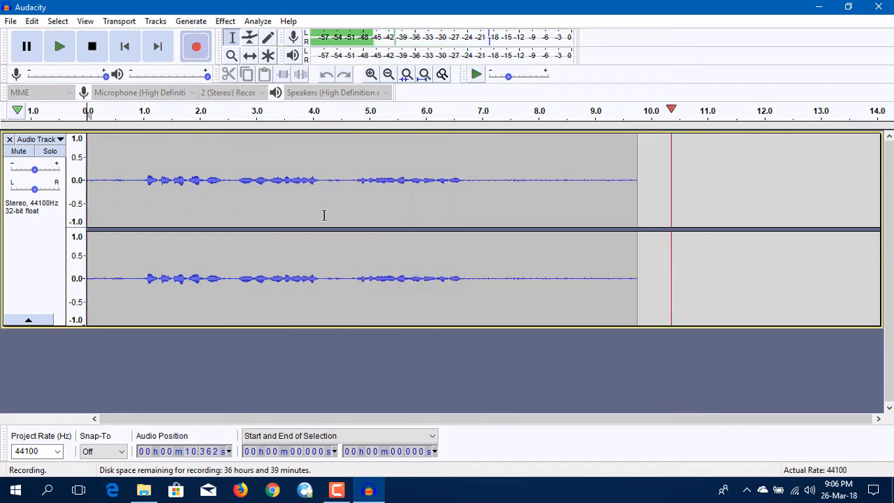
pyautogui.click(92, 49)
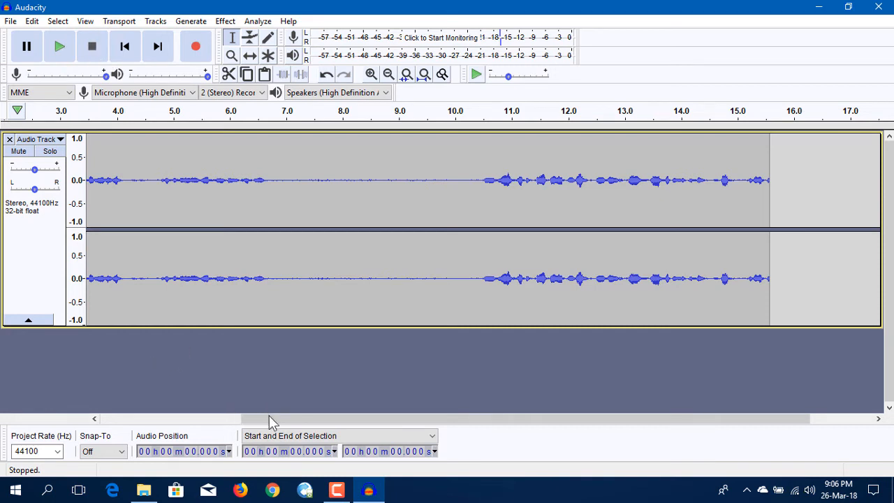
# Select the silent stretch from about 6.9 to 10.4 seconds and capture it as the noise profile for Noise Reduction.
pyautogui.moveTo(269, 416); pyautogui.dragTo(128, 421)
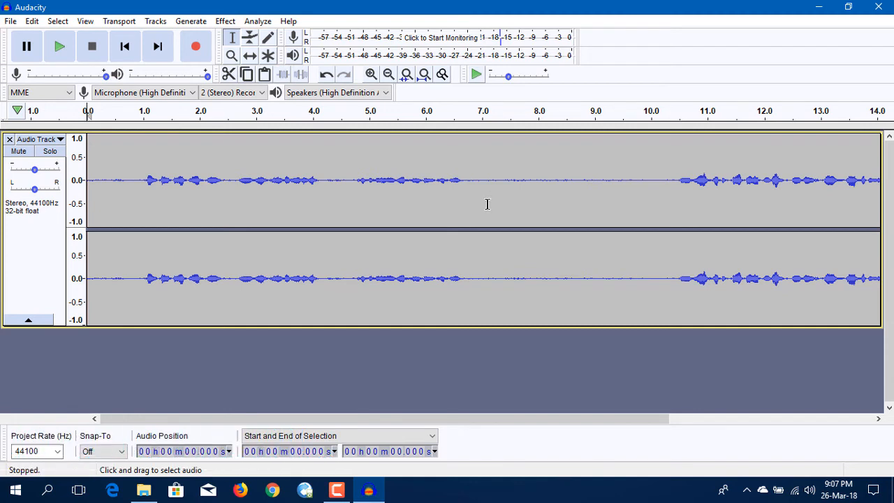
pyautogui.moveTo(476, 206); pyautogui.dragTo(673, 208)
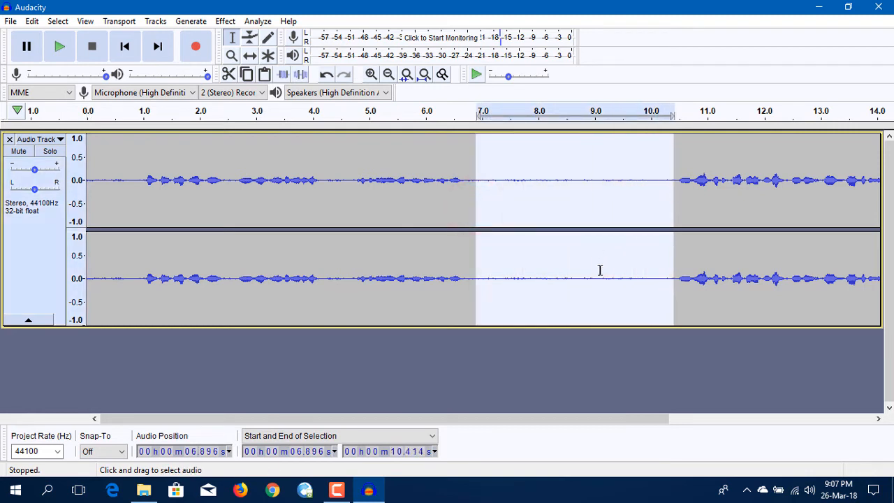
pyautogui.click(226, 22)
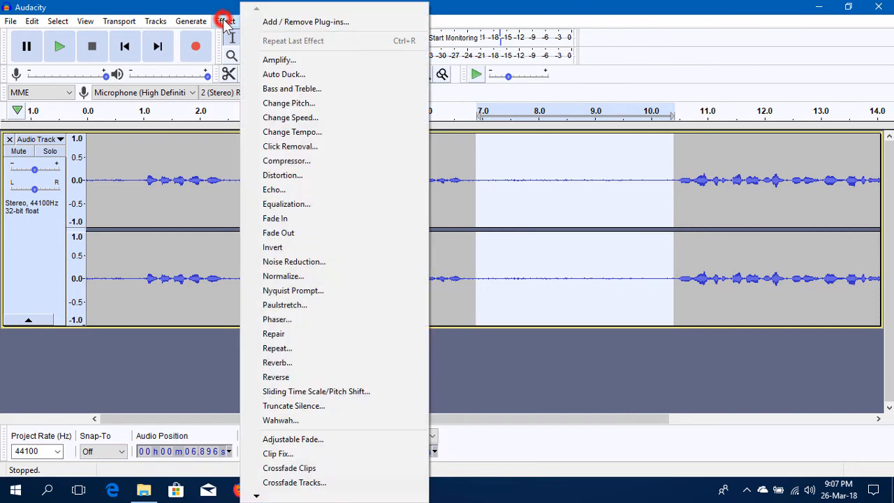
pyautogui.click(327, 263)
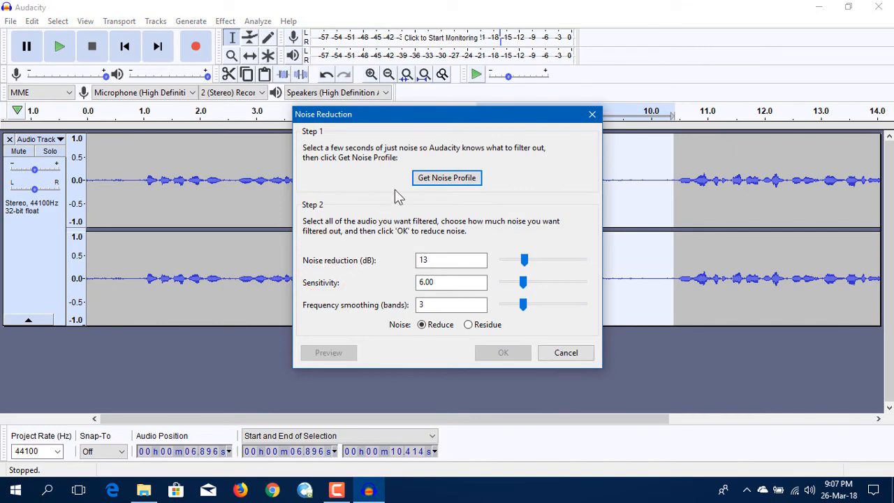
pyautogui.click(452, 182)
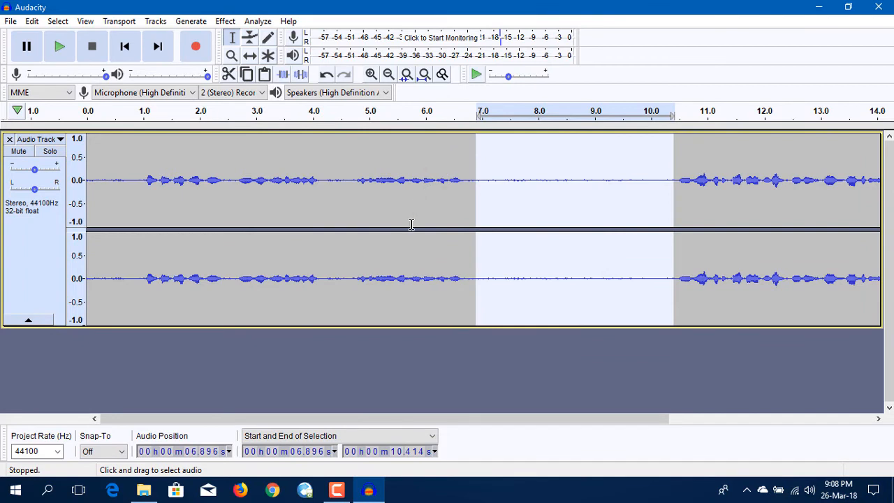
# Select the whole audio track and apply Noise Reduction to it with the noise reduction set to 16 dB.
pyautogui.click(30, 259)
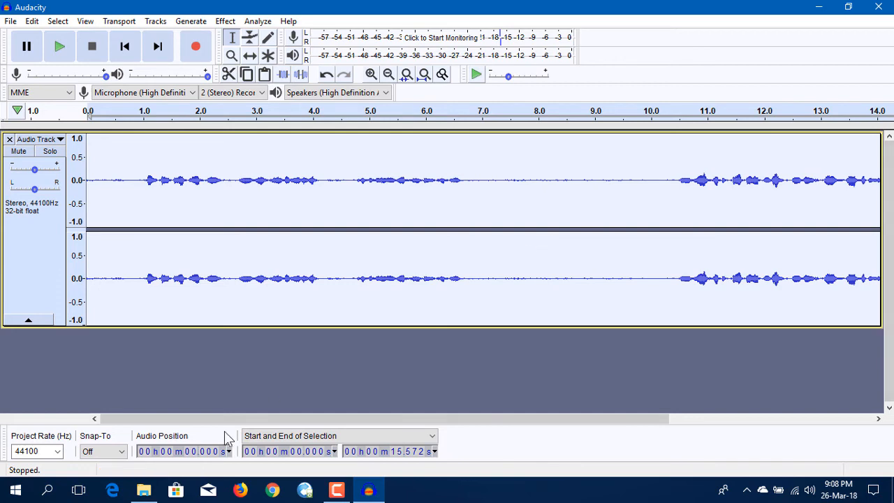
pyautogui.click(221, 20)
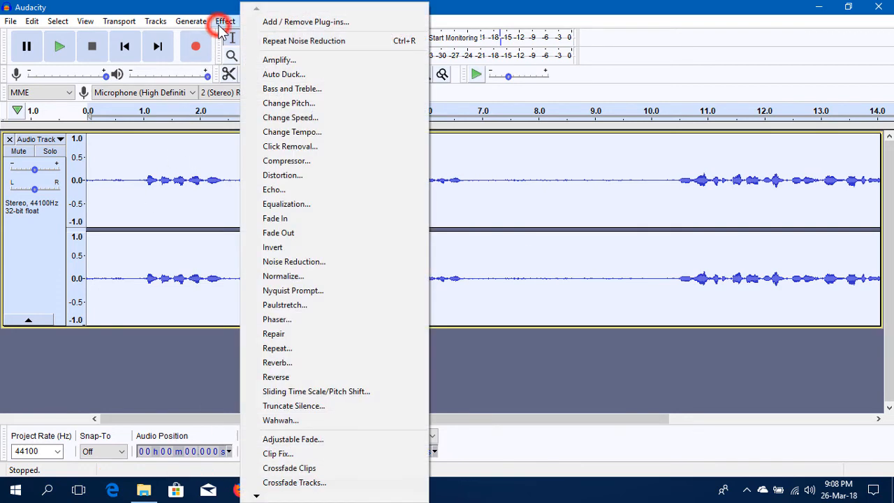
pyautogui.click(321, 260)
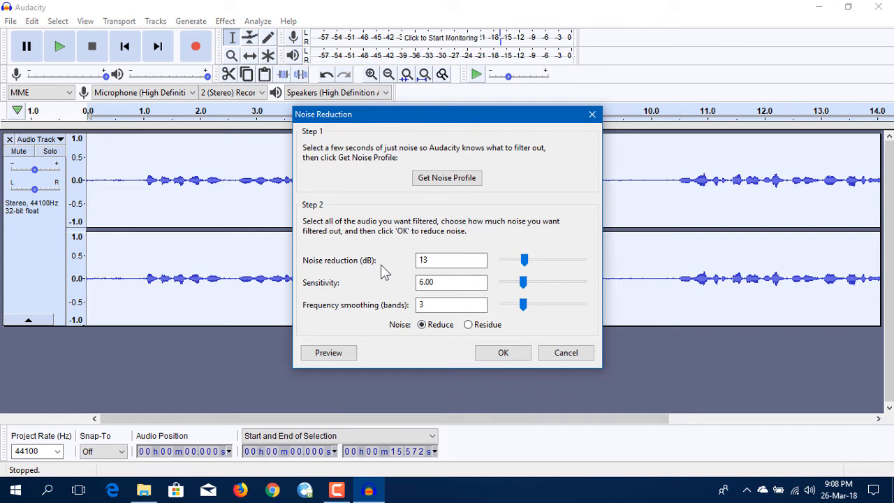
pyautogui.click(433, 265)
pyautogui.click(528, 261)
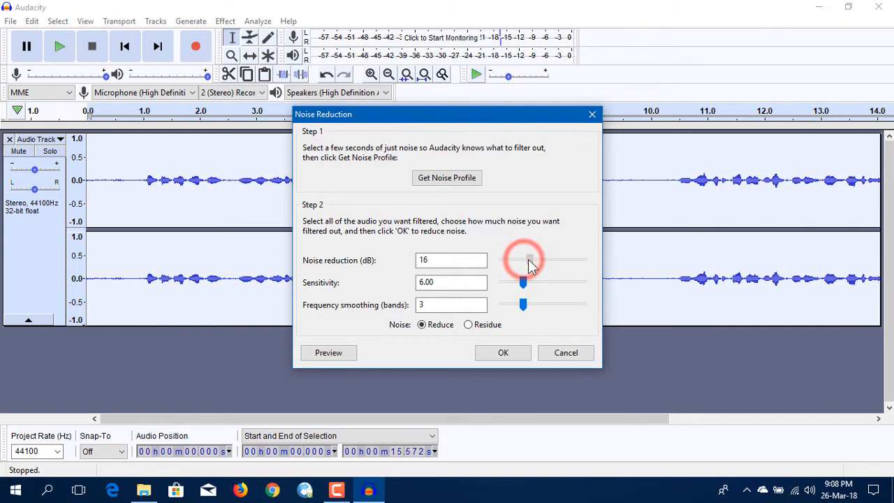
pyautogui.click(513, 352)
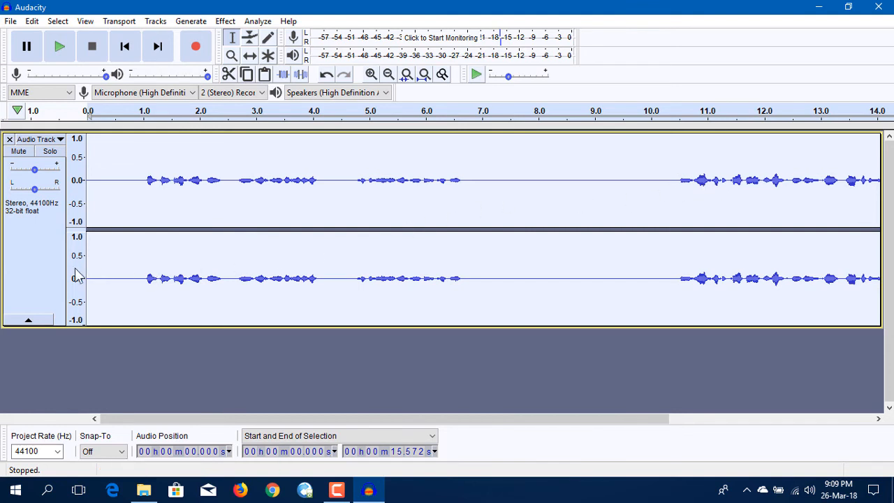
# Apply the Compressor effect to the whole audio track with the threshold set to -17 dB.
pyautogui.click(9, 265)
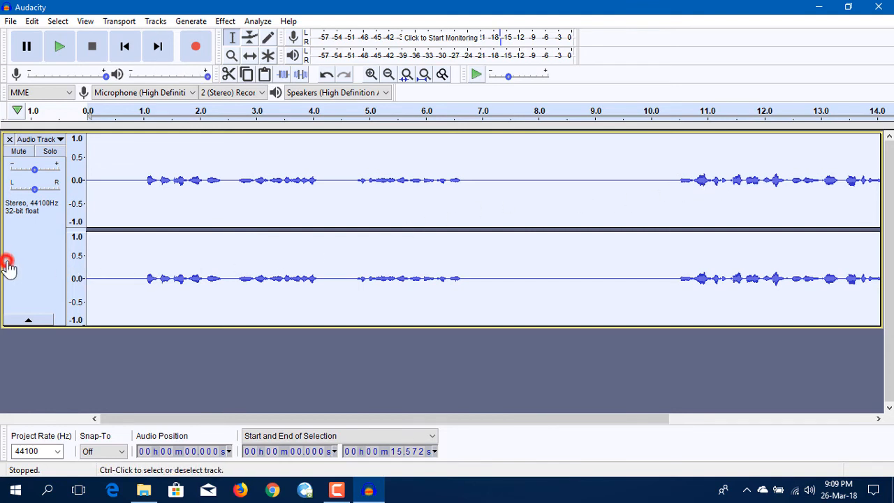
pyautogui.click(225, 21)
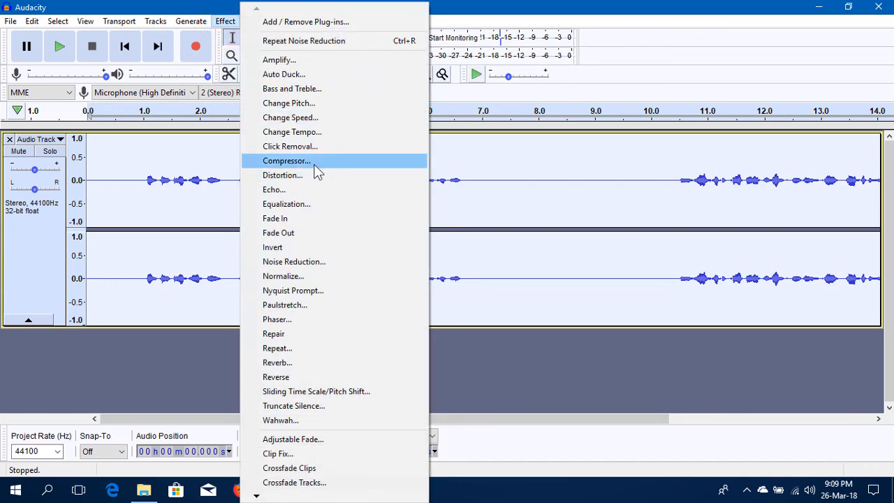
pyautogui.click(314, 166)
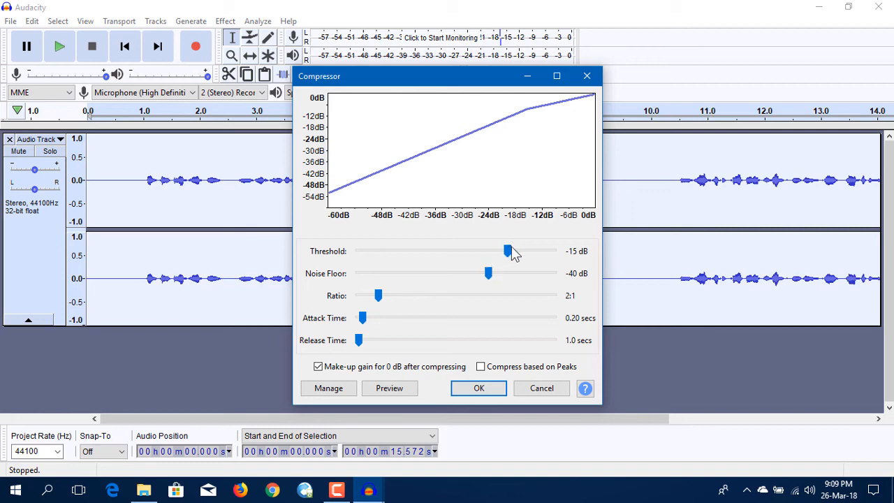
pyautogui.moveTo(509, 253); pyautogui.dragTo(502, 257)
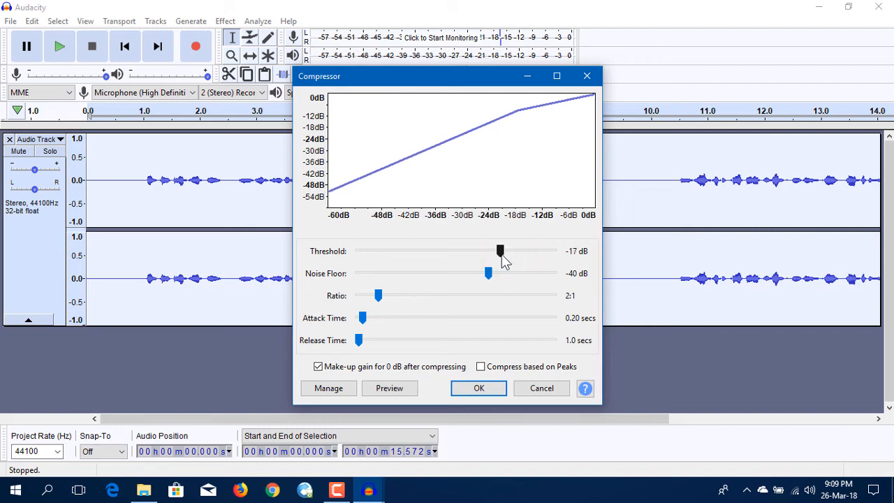
pyautogui.click(477, 388)
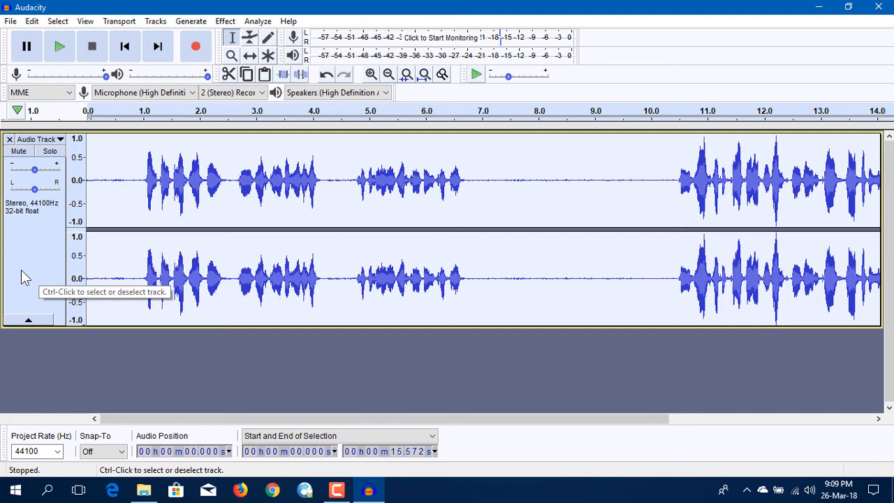
# Export the processed audio track in MP3 format.
pyautogui.click(10, 21)
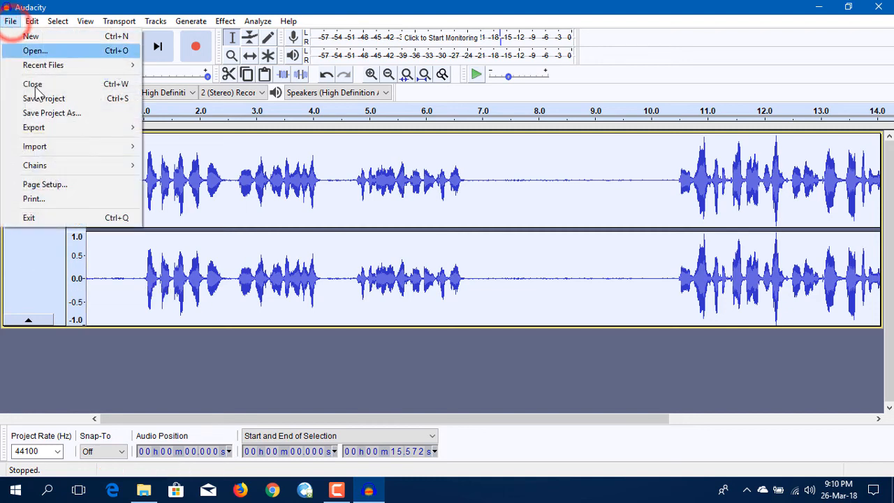
pyautogui.moveTo(55, 130)
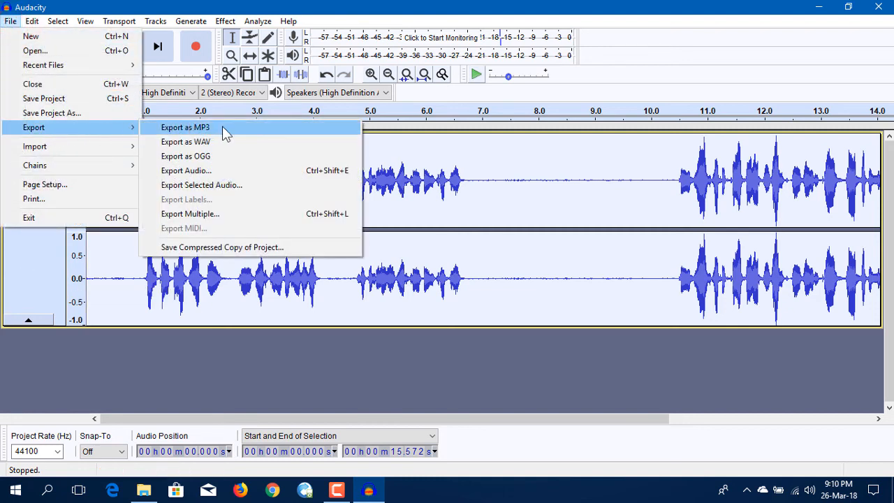